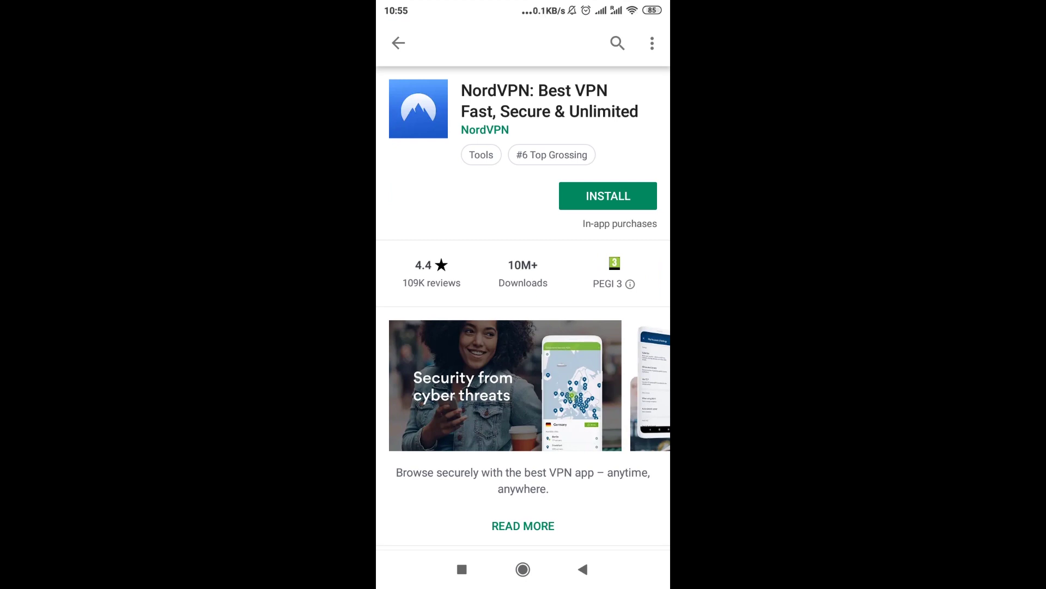
Install NordVPN from Google Play and launch it to its welcome screen
{"action": "left_click", "coordinate": [599, 197]}
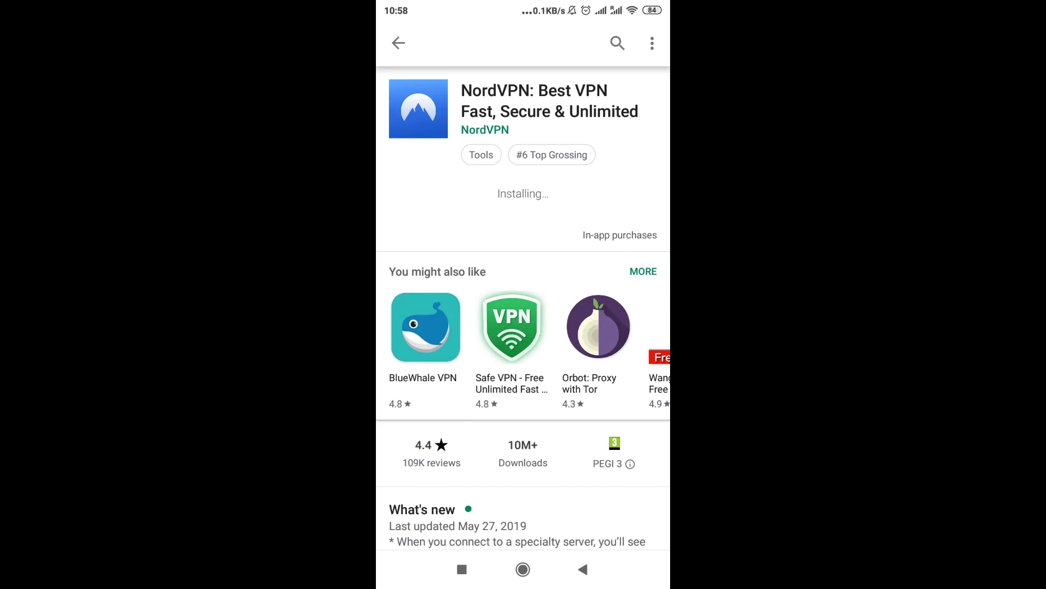
{"action": "left_click", "coordinate": [631, 530]}
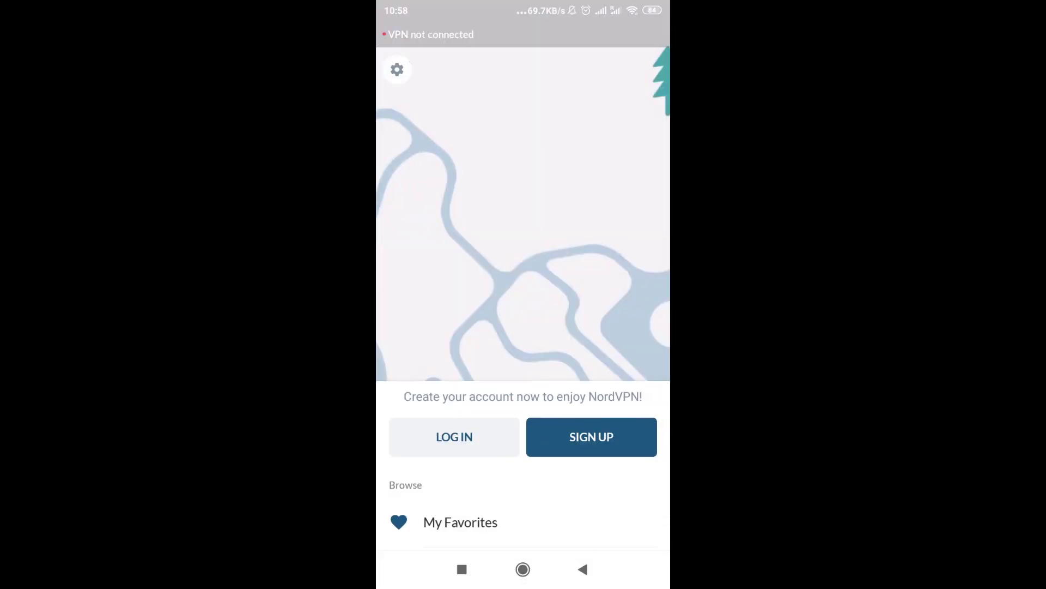
{"action": "mouse_move", "coordinate": [419, 368]}
{"action": "left_mouse_down"}
{"action": "mouse_move", "coordinate": [397, 87]}
{"action": "mouse_move", "coordinate": [409, 242]}
{"action": "mouse_move", "coordinate": [409, 139]}
{"action": "left_mouse_up"}
Begin NordVPN sign-up and submit an email and password for the new account
{"action": "left_click_drag", "start_coordinate": [594, 98], "coordinate": [563, 119]}
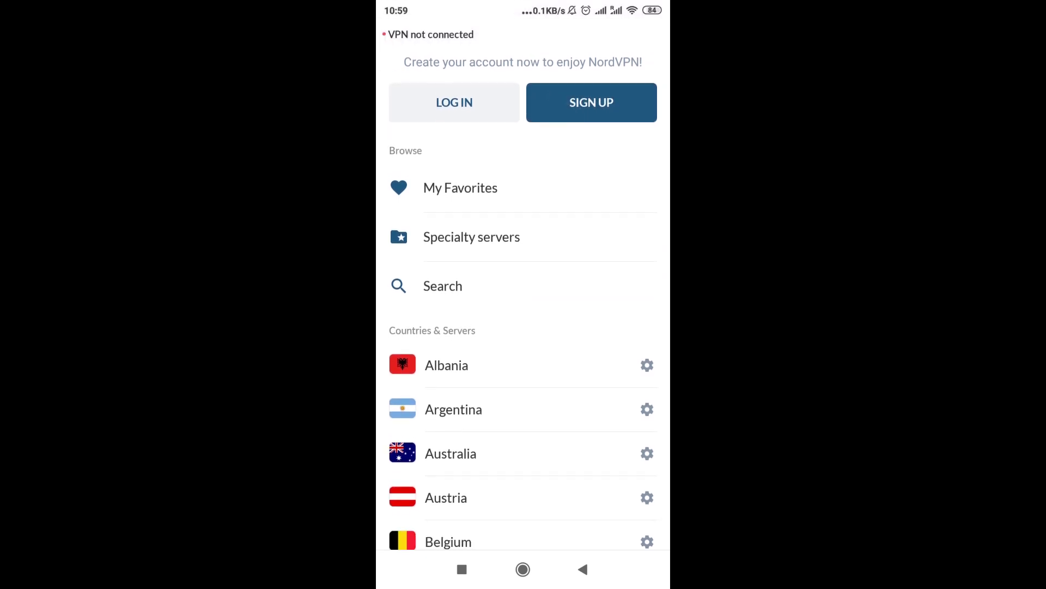
{"action": "left_click", "coordinate": [584, 109]}
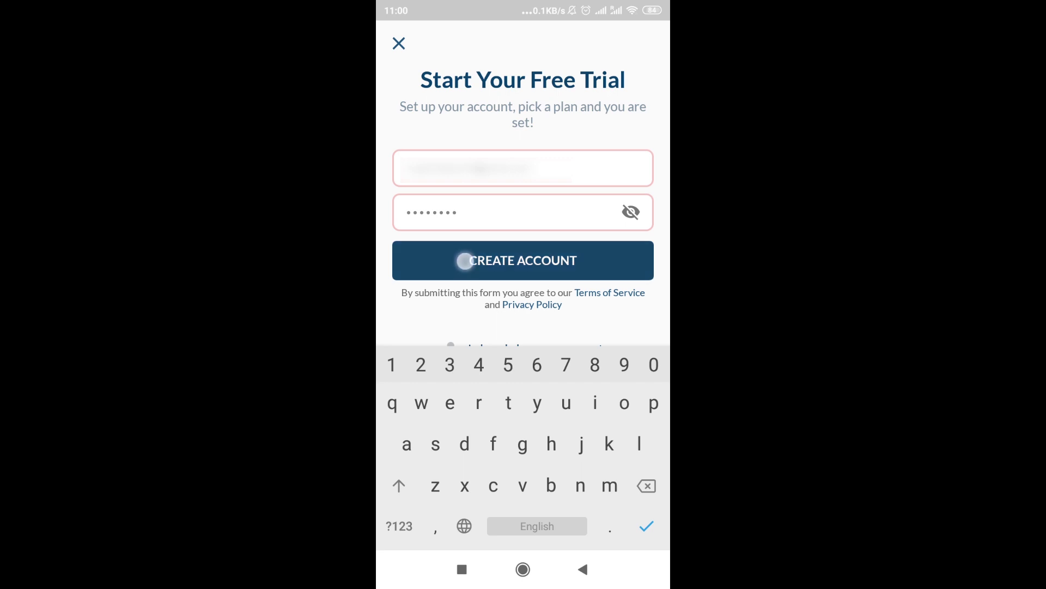
{"action": "mouse_move", "coordinate": [460, 259]}
{"action": "left_mouse_down"}
{"action": "mouse_move", "coordinate": [577, 260]}
{"action": "mouse_move", "coordinate": [461, 260]}
{"action": "mouse_move", "coordinate": [526, 259]}
{"action": "left_mouse_up"}
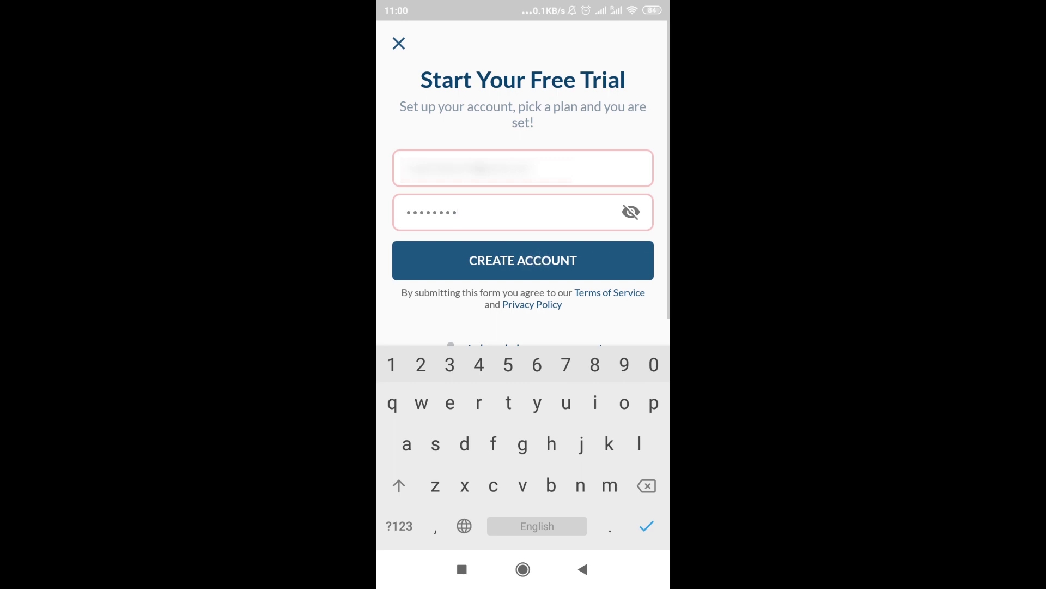
{"action": "left_click", "coordinate": [497, 260]}
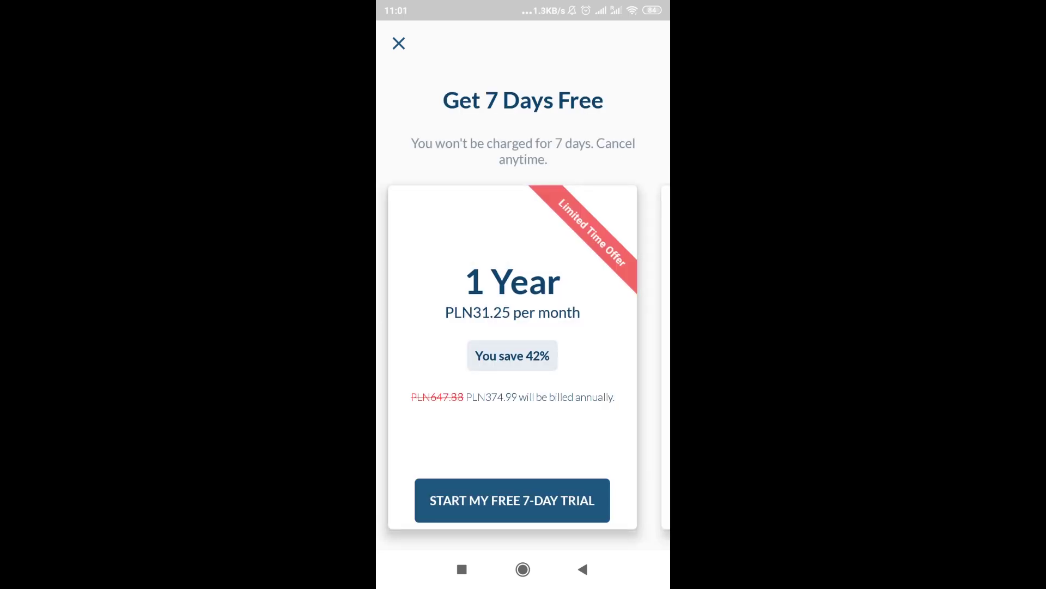
Browse the trial plans to the 1 Month plan and start its 7-day free trial
{"action": "left_click_drag", "start_coordinate": [572, 353], "coordinate": [442, 352]}
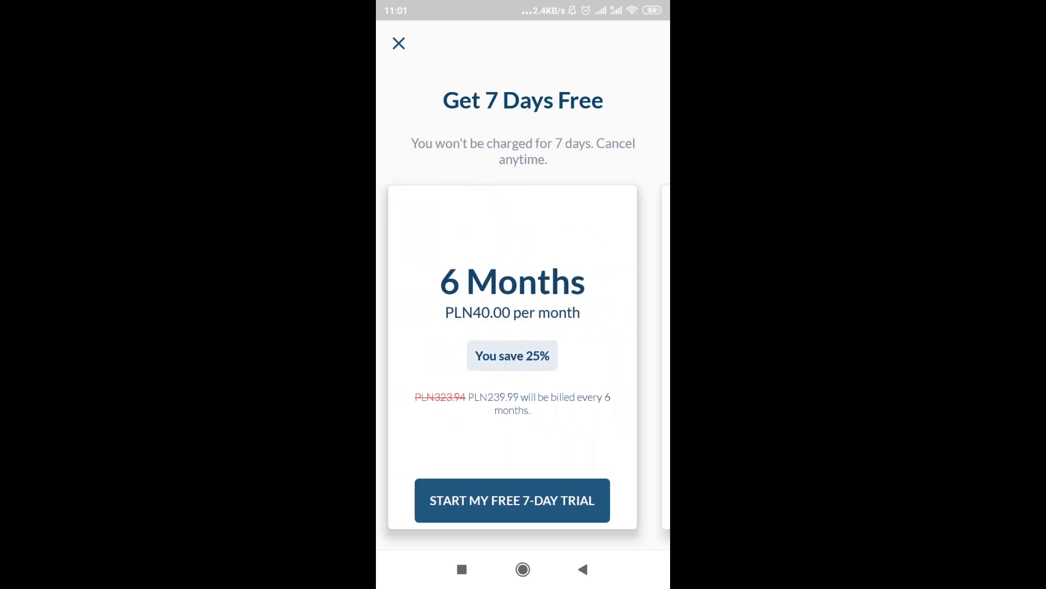
{"action": "left_click_drag", "start_coordinate": [573, 352], "coordinate": [441, 352]}
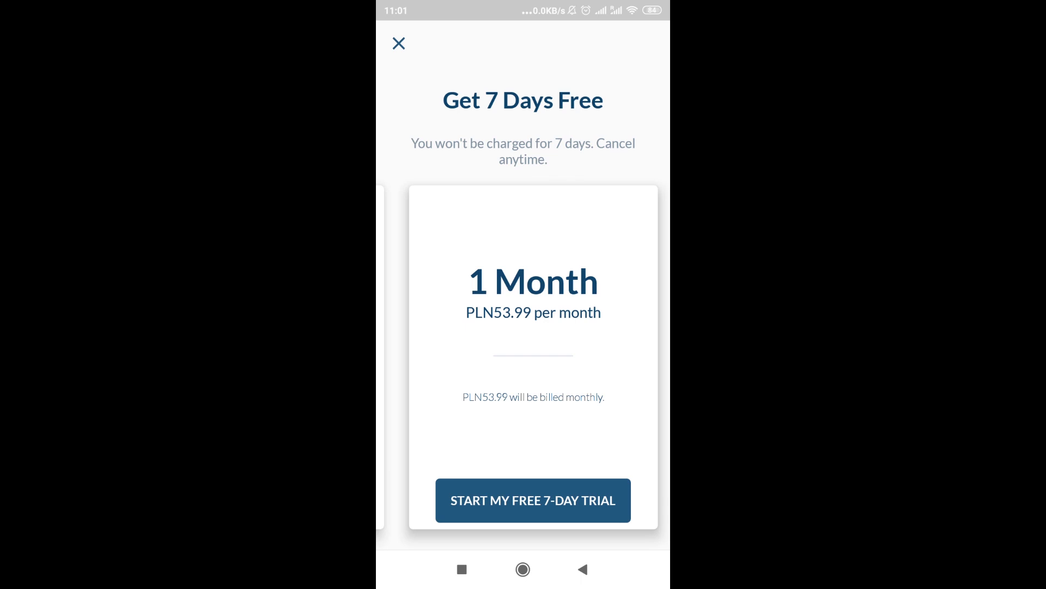
{"action": "left_click_drag", "start_coordinate": [493, 499], "coordinate": [509, 496]}
{"action": "left_click_drag", "start_coordinate": [573, 498], "coordinate": [519, 490]}
{"action": "left_click_drag", "start_coordinate": [523, 500], "coordinate": [530, 497]}
{"action": "left_click", "coordinate": [535, 502]}
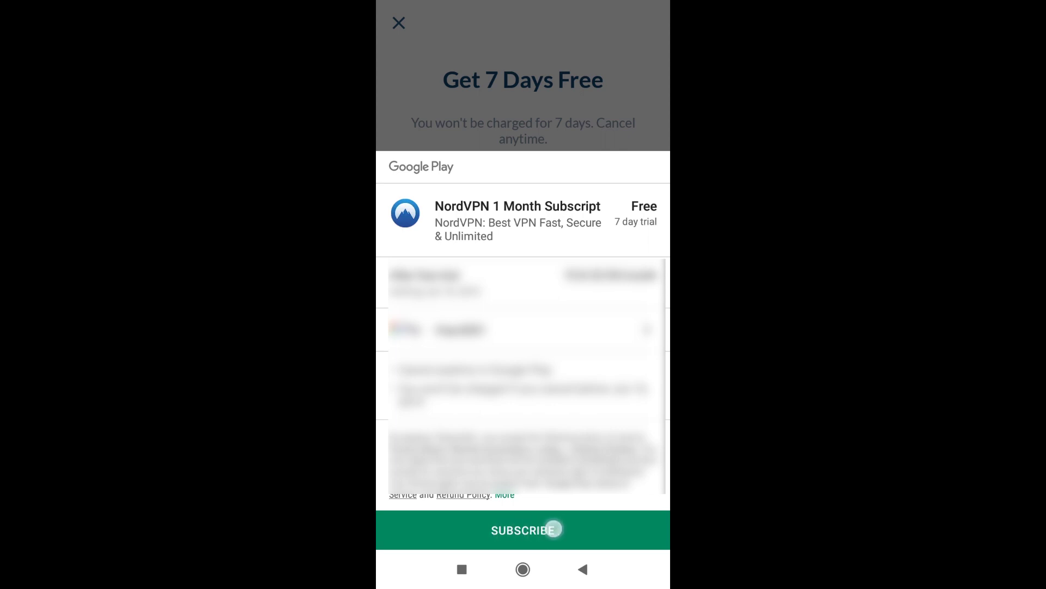
Confirm the 7-day free trial subscription in Google Play, reaching the Quick Connect server list
{"action": "left_click", "coordinate": [532, 532]}
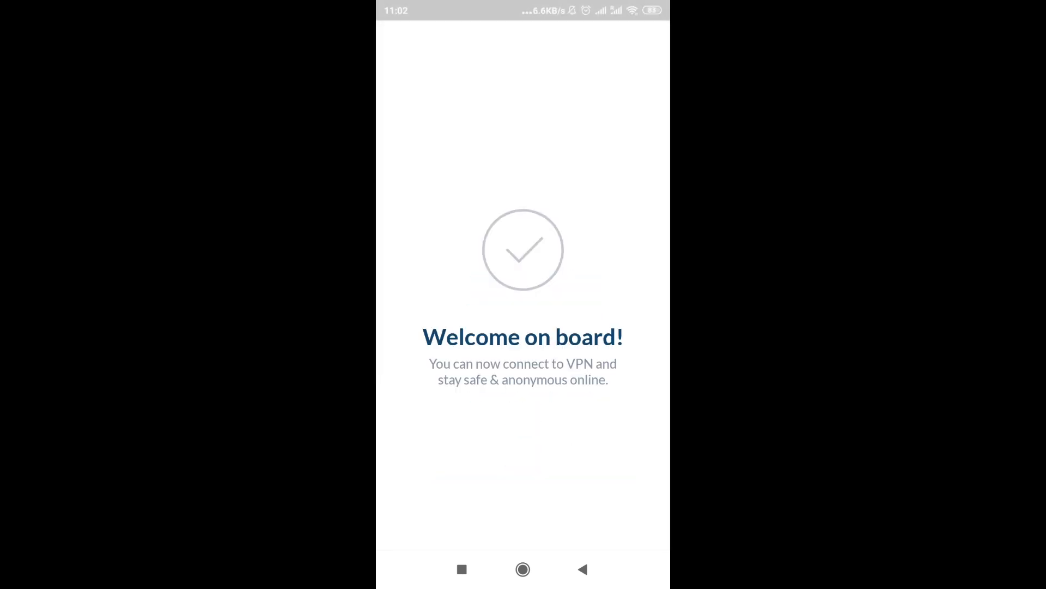
{"action": "left_click_drag", "start_coordinate": [401, 144], "coordinate": [390, 100]}
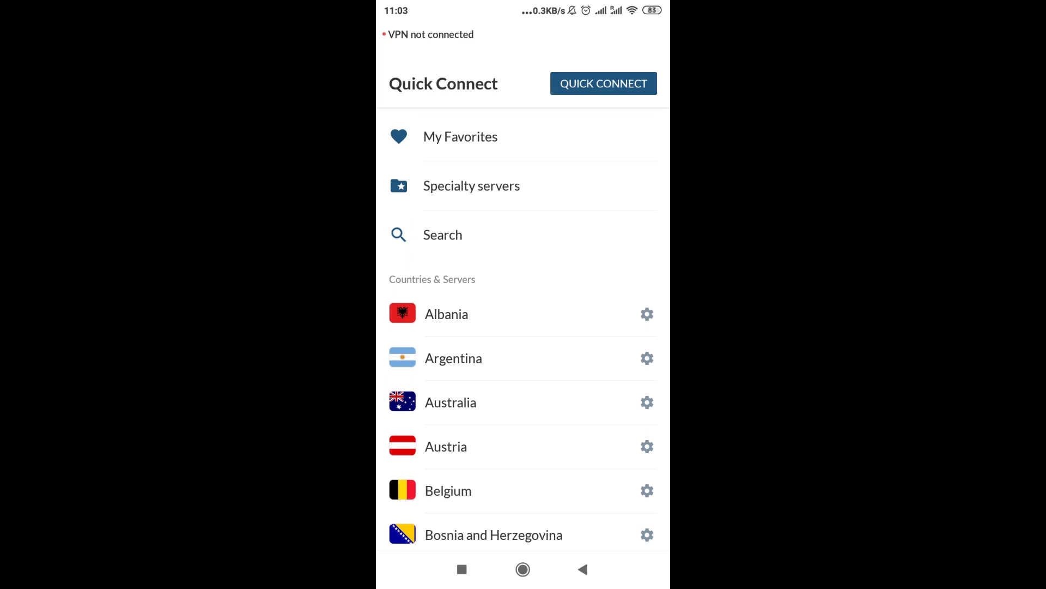
{"action": "left_click_drag", "start_coordinate": [448, 491], "coordinate": [448, 54]}
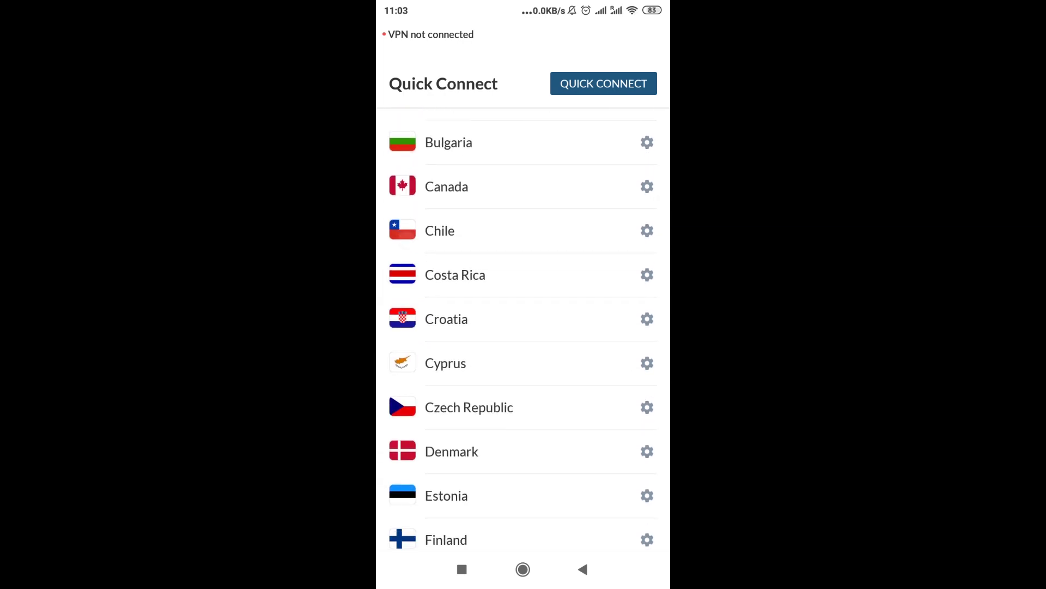
{"action": "left_click_drag", "start_coordinate": [448, 409], "coordinate": [448, 277]}
{"action": "left_click_drag", "start_coordinate": [448, 450], "coordinate": [449, 186]}
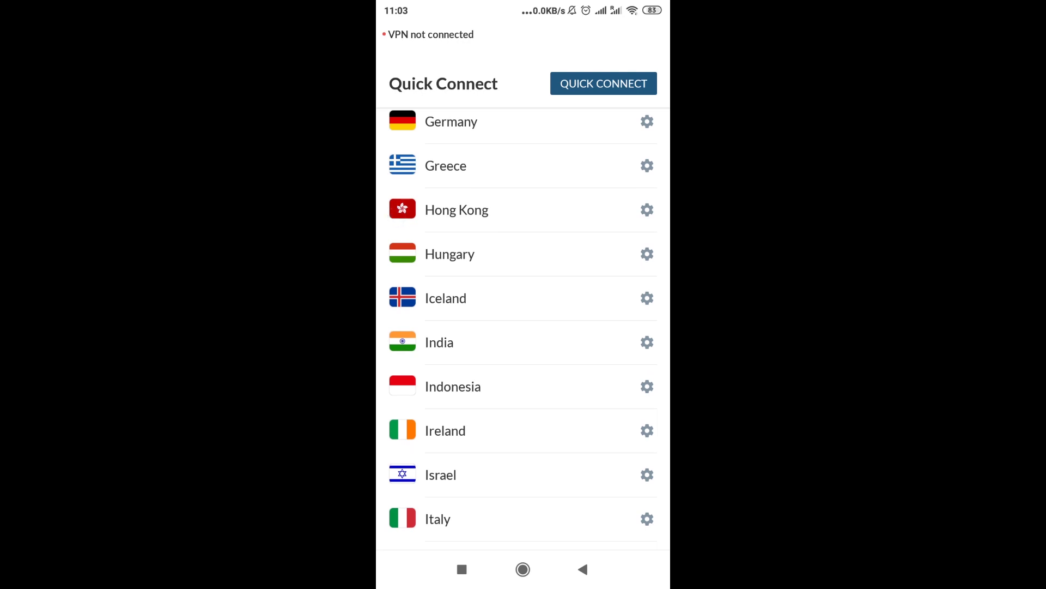
Connect to Poland #66, trusting NordVPN and allowing the OpenVPN and VPN connection permissions
{"action": "left_click_drag", "start_coordinate": [388, 459], "coordinate": [388, 234]}
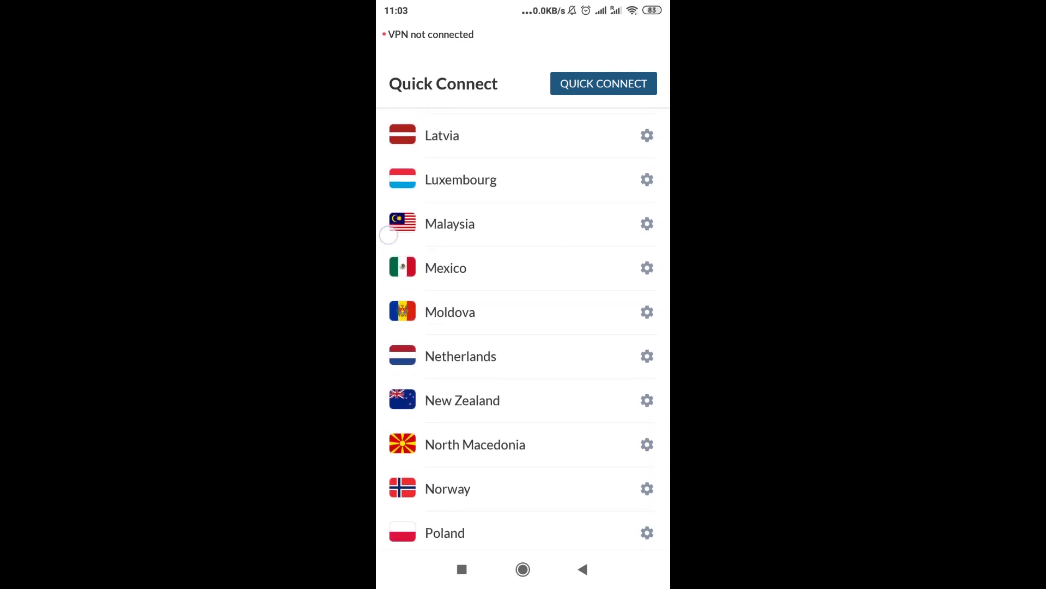
{"action": "left_click_drag", "start_coordinate": [429, 518], "coordinate": [428, 269]}
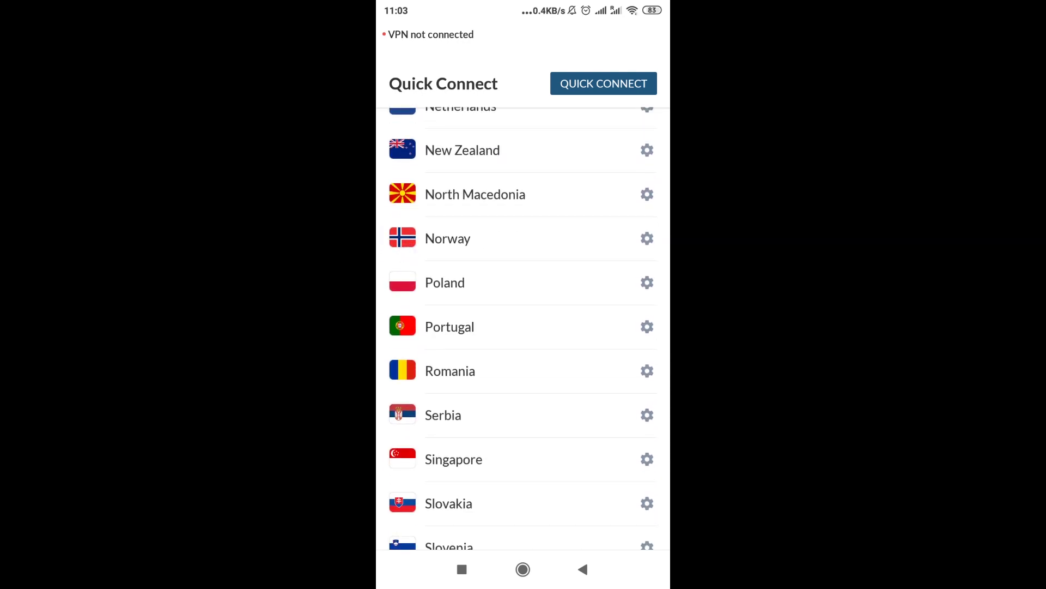
{"action": "left_click", "coordinate": [445, 274]}
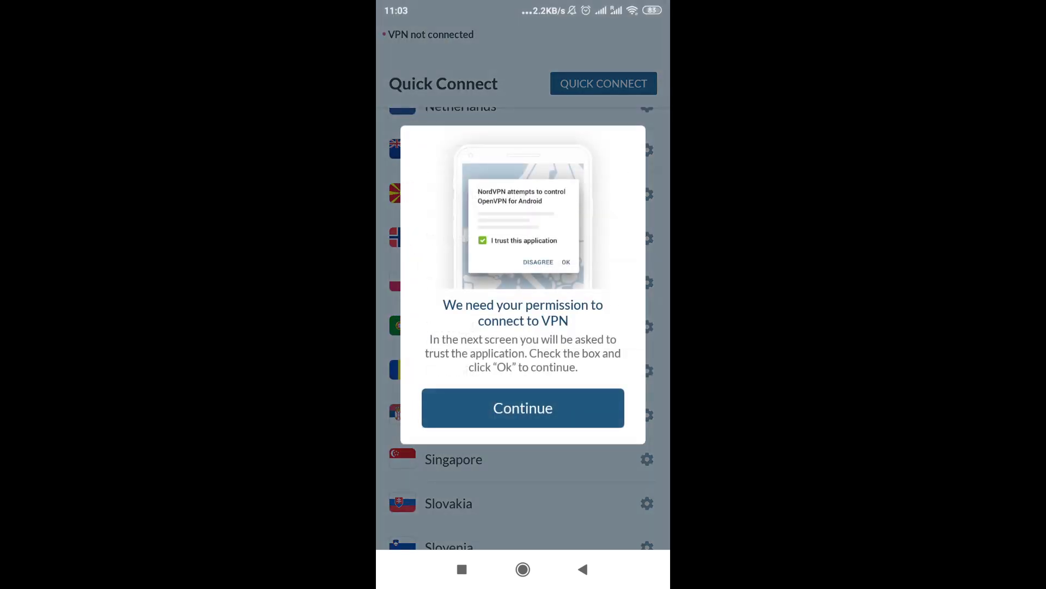
{"action": "left_click", "coordinate": [479, 413]}
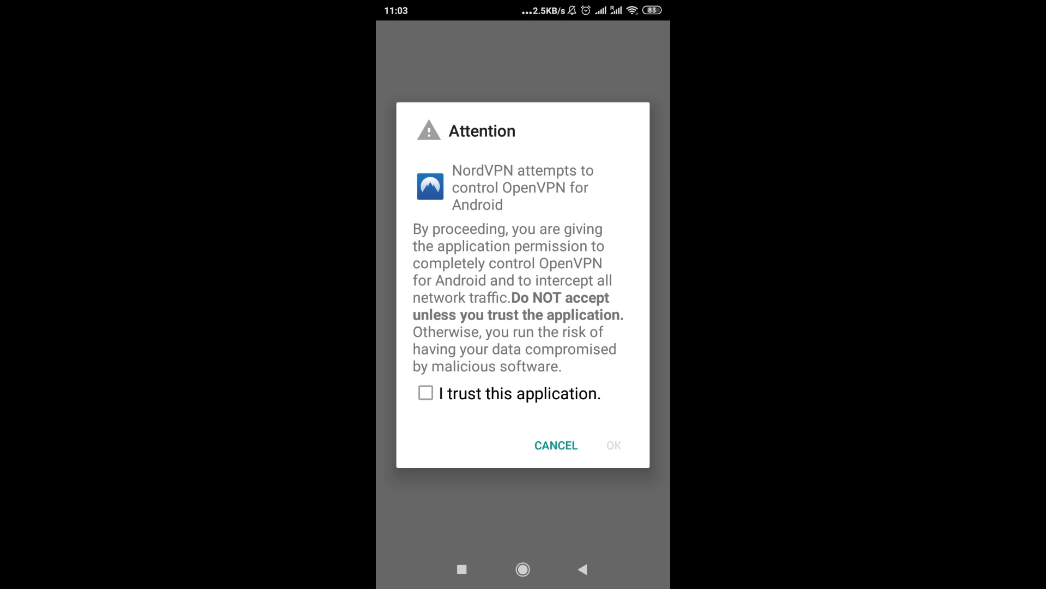
{"action": "left_click", "coordinate": [425, 393]}
{"action": "left_click", "coordinate": [614, 445]}
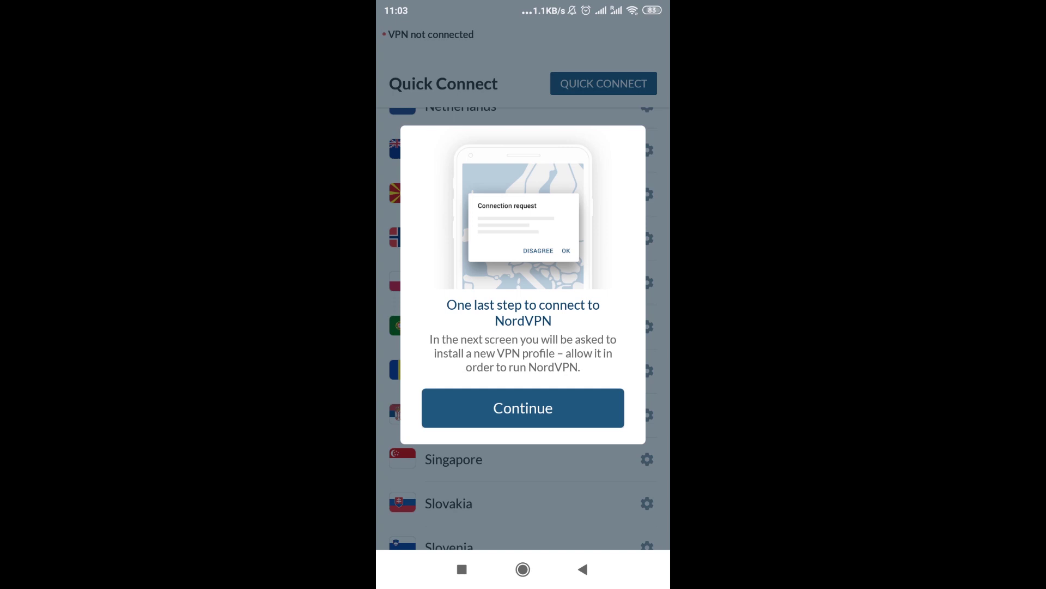
{"action": "left_click", "coordinate": [547, 403]}
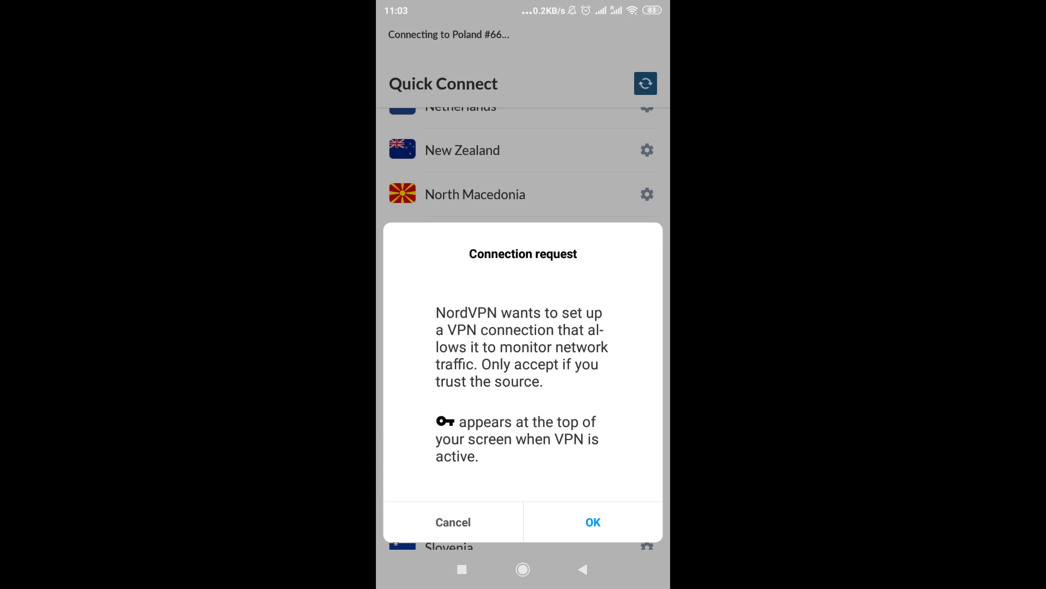
{"action": "left_click", "coordinate": [592, 522]}
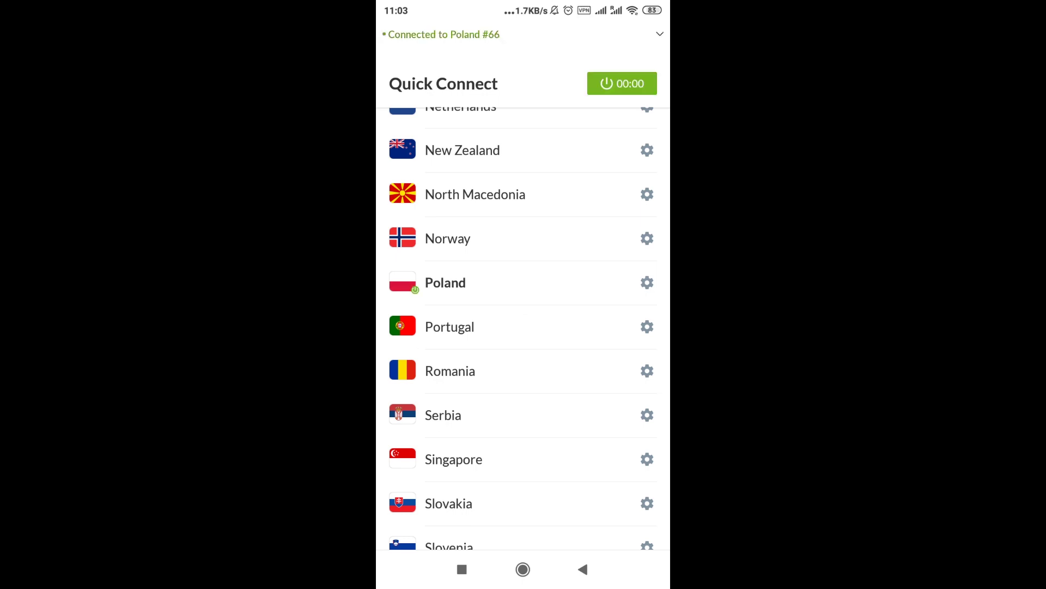
{"action": "scroll", "coordinate": [524, 327], "scroll_direction": "up", "scroll_amount": 2}
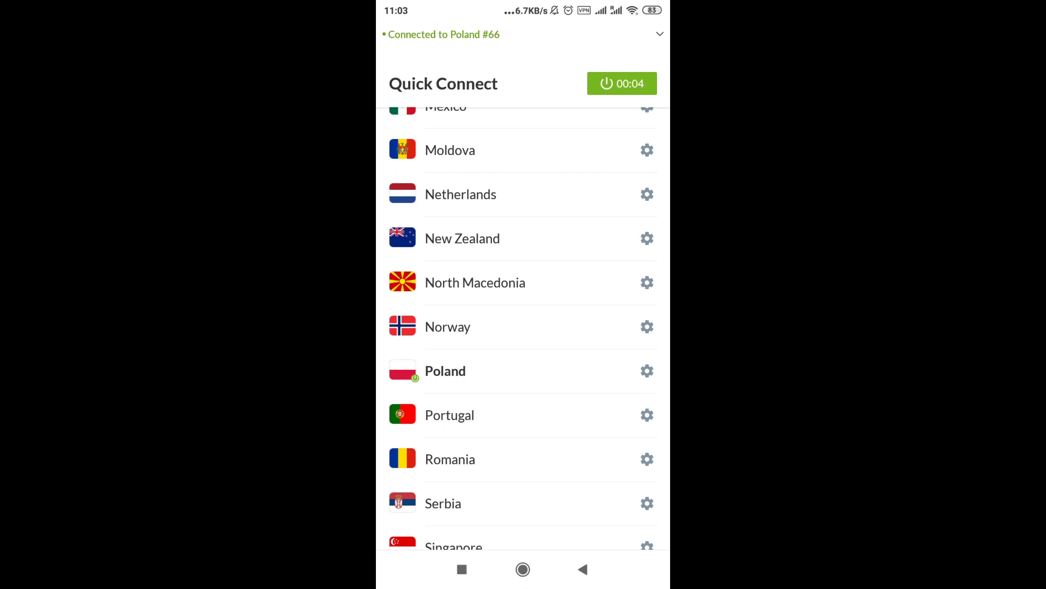
{"action": "scroll", "coordinate": [524, 327], "scroll_direction": "up", "scroll_amount": 2}
{"action": "scroll", "coordinate": [523, 327], "scroll_direction": "up", "scroll_amount": 15}
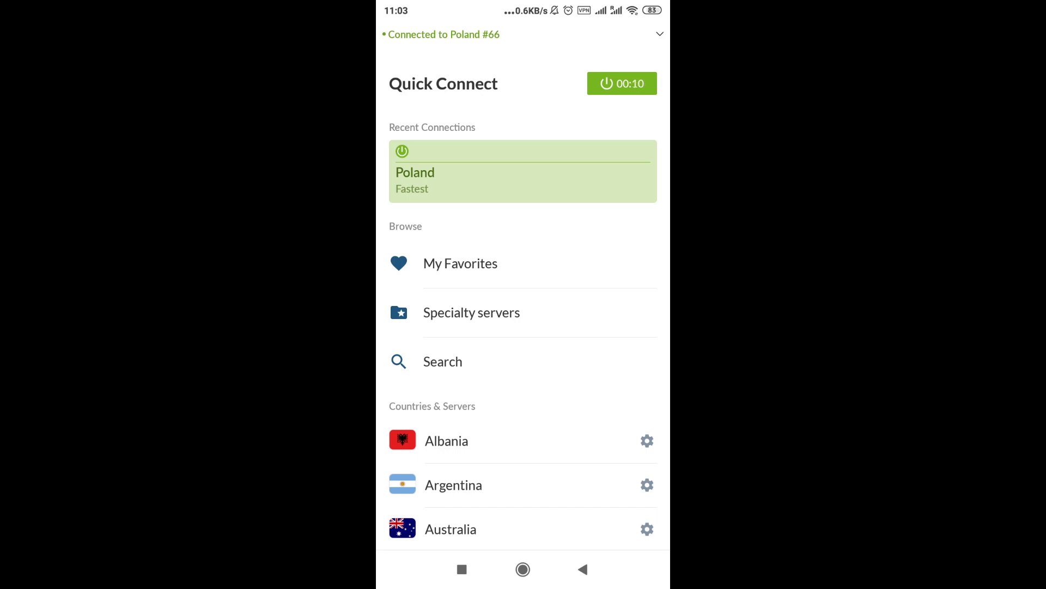
Expand the Poland #66 connection status to reveal the new IP 109.232.240.63
{"action": "left_click", "coordinate": [660, 34]}
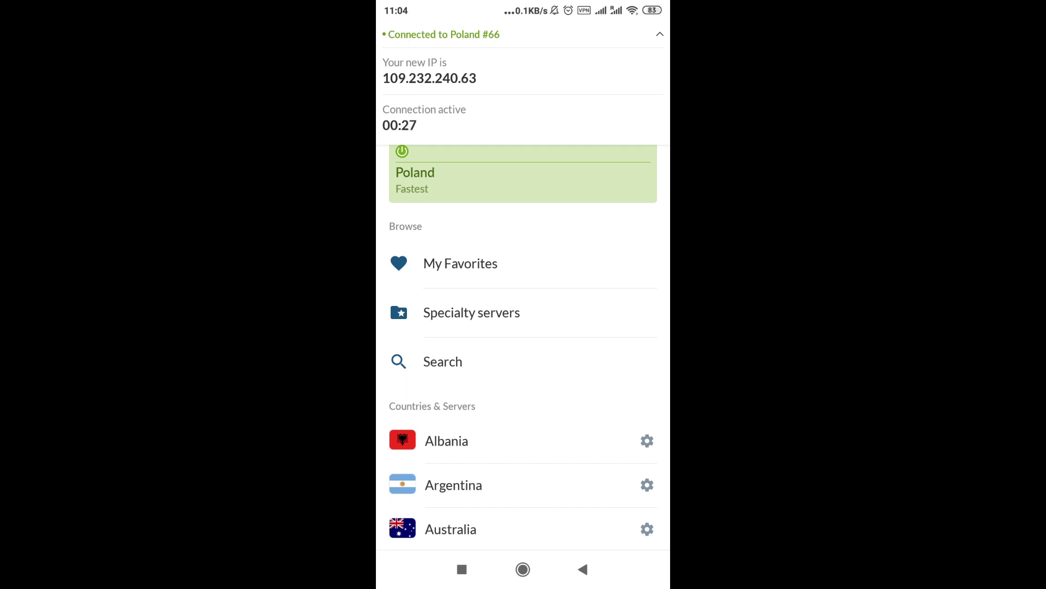
{"action": "scroll", "coordinate": [577, 416], "scroll_direction": "down", "scroll_amount": 2}
{"action": "scroll", "coordinate": [597, 428], "scroll_direction": "down", "scroll_amount": 3}
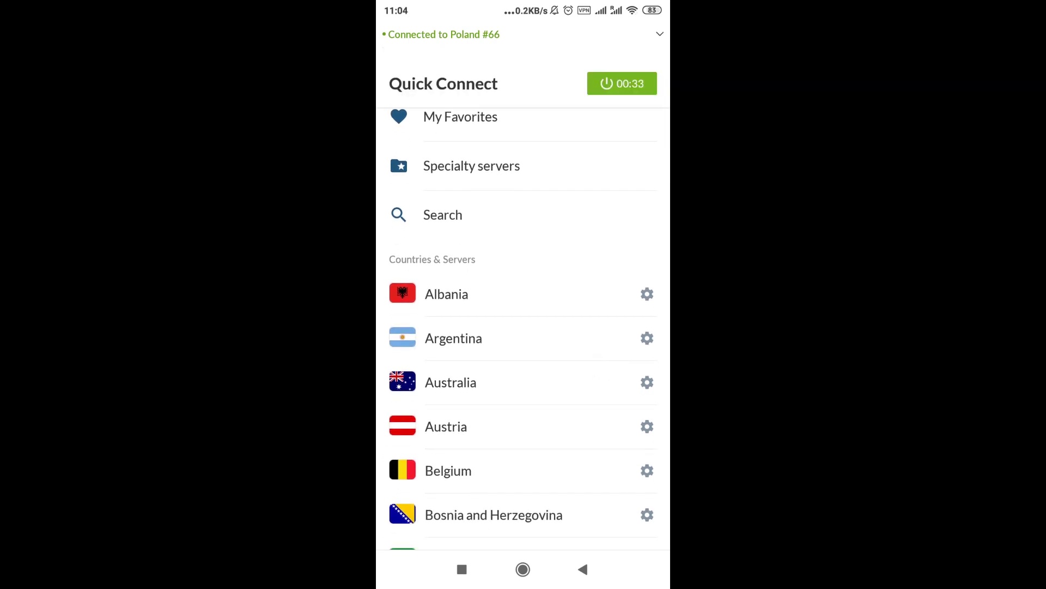
{"action": "scroll", "coordinate": [603, 470], "scroll_direction": "down", "scroll_amount": 1}
Reconnect through a Belgium server from the Countries list for IP 37.120.143.4
{"action": "left_click", "coordinate": [458, 369]}
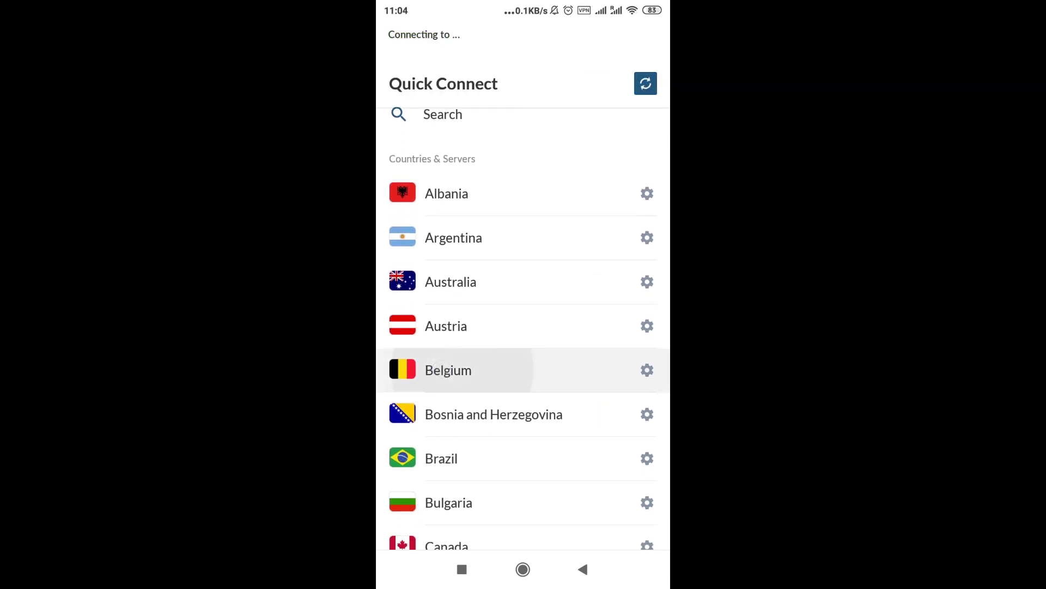